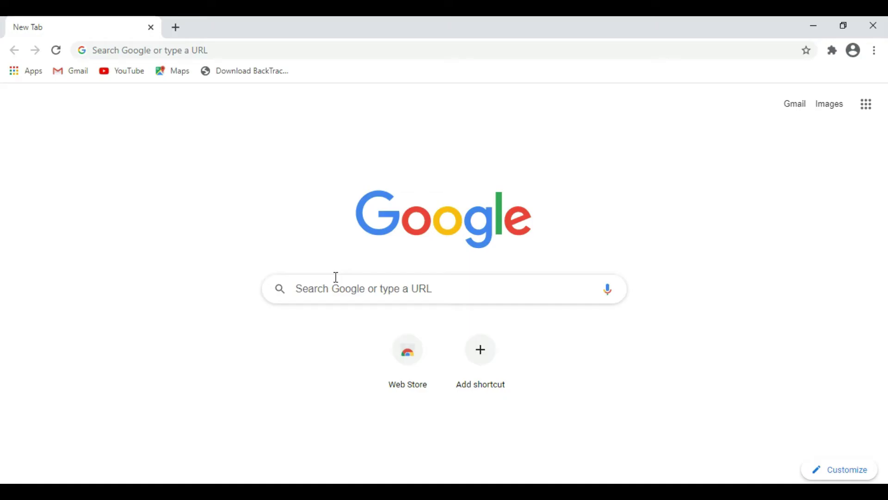
Go to the BackTrack page on linux.softpedia.com and start the BackTrack 5 R3 download
{"action": "left_click", "coordinate": [345, 287]}
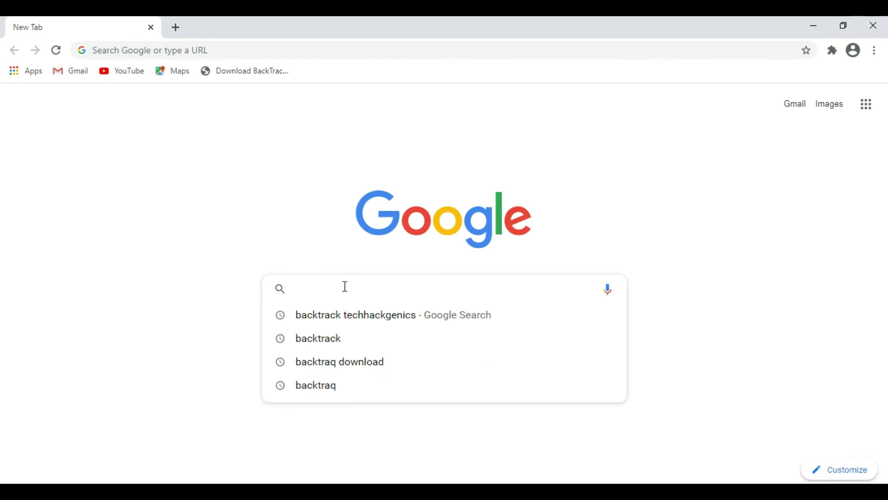
{"action": "type", "text": "linu"}
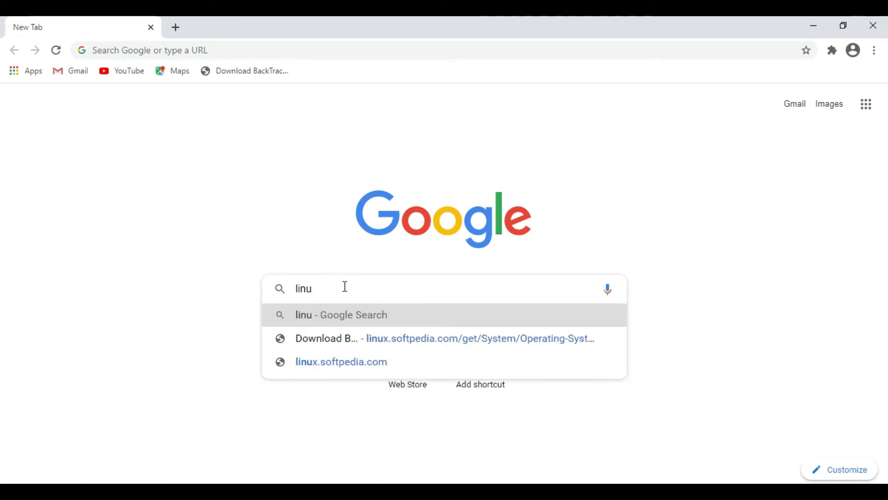
{"action": "type", "text": "x.s"}
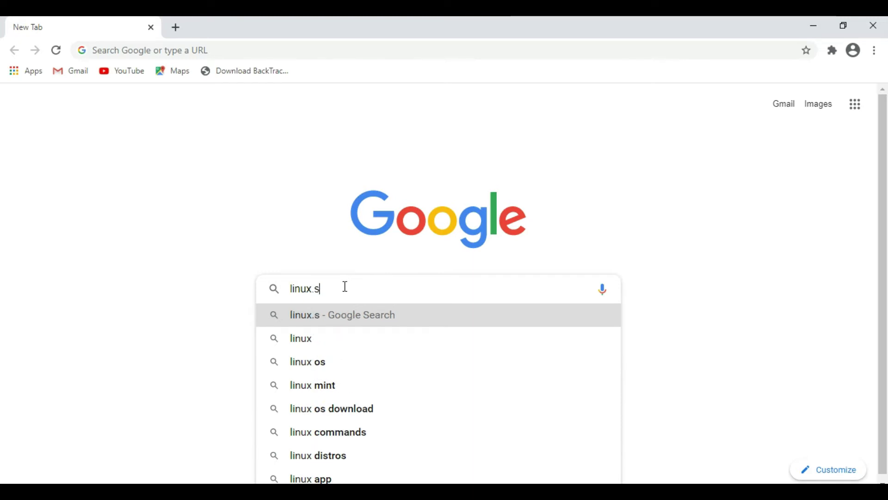
{"action": "type", "text": "oftp"}
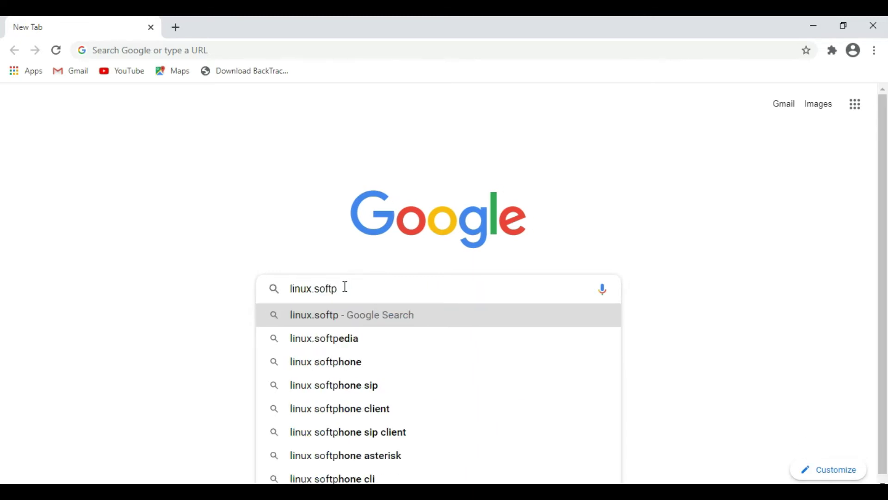
{"action": "type", "text": "edia"}
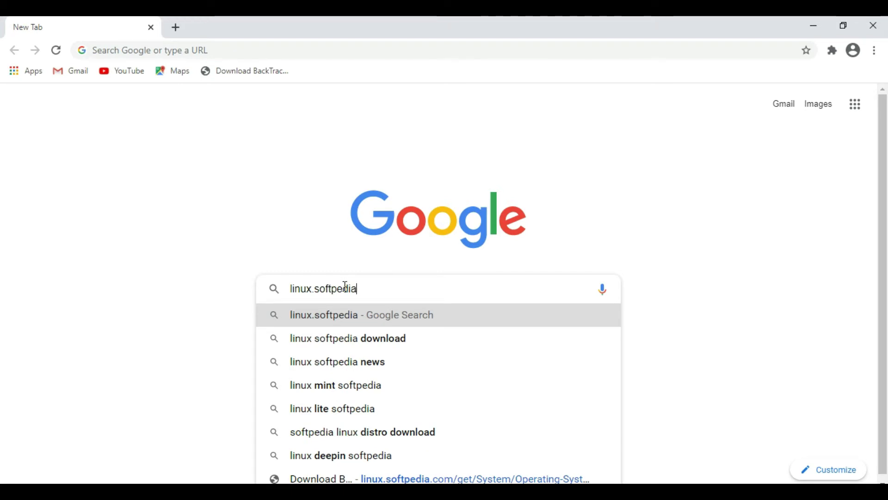
{"action": "type", "text": ".com"}
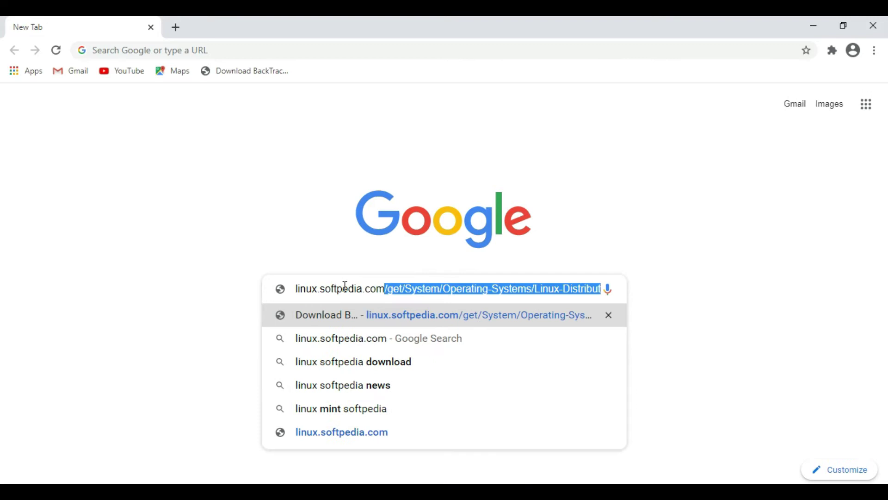
{"action": "key", "text": "Return"}
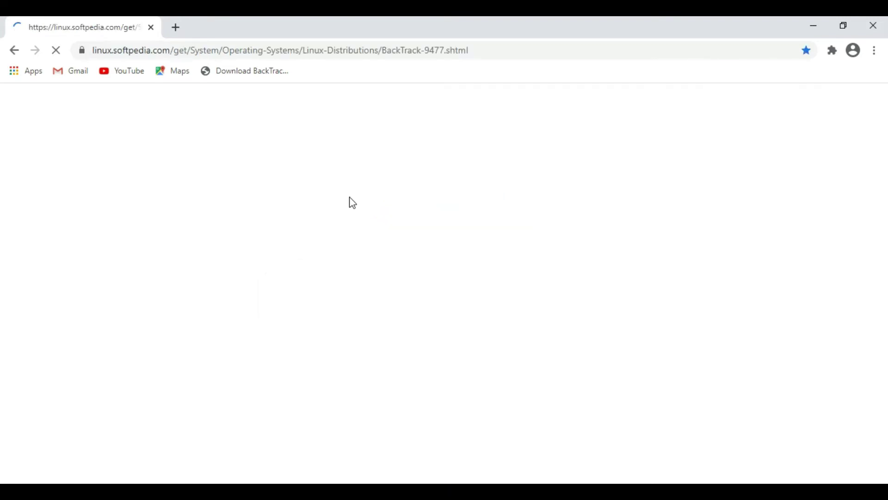
{"action": "left_click", "coordinate": [202, 191]}
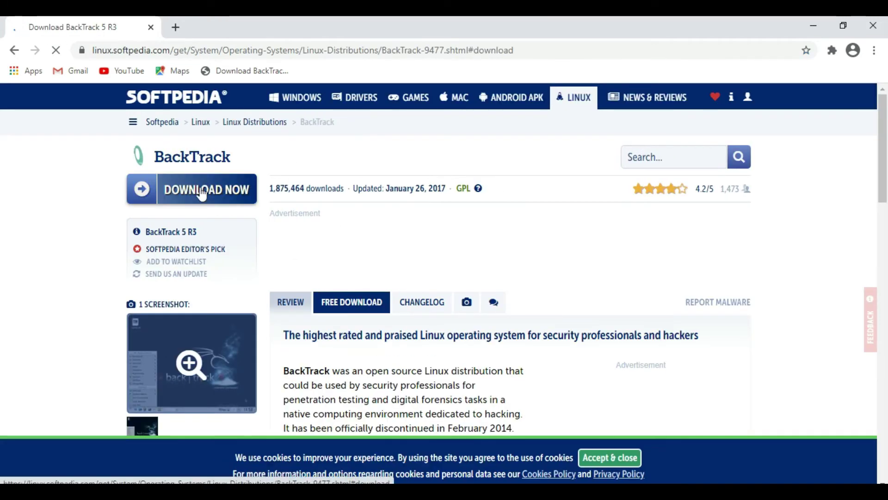
{"action": "left_click", "coordinate": [376, 272]}
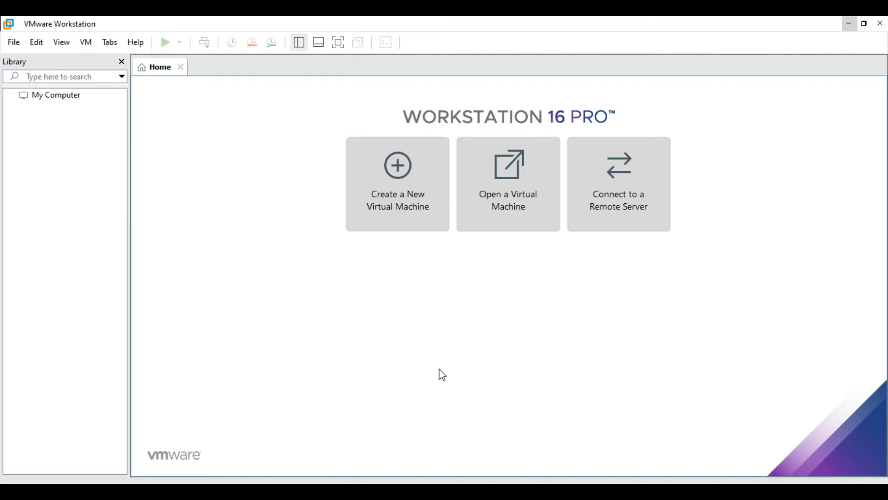
In VMware Workstation, start a typical new virtual machine that installs from the disc image BT5R3-KDE-64.iso on the Desktop
{"action": "left_click", "coordinate": [399, 170]}
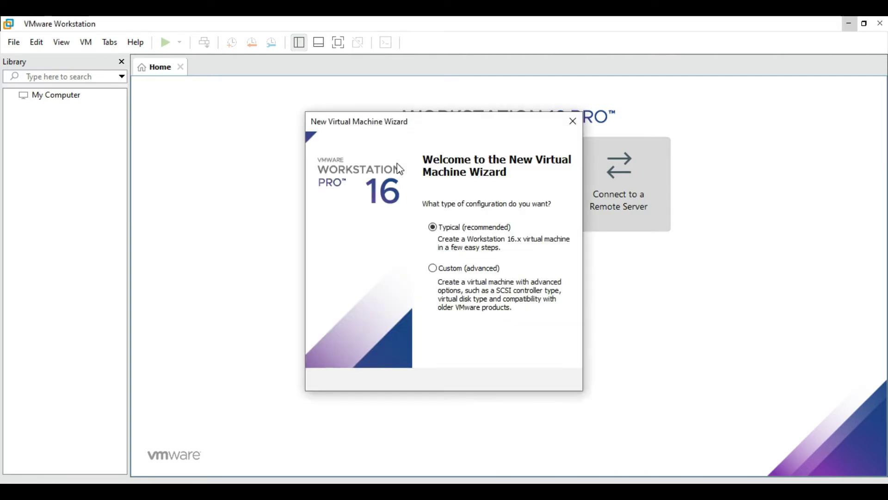
{"action": "left_click", "coordinate": [500, 381]}
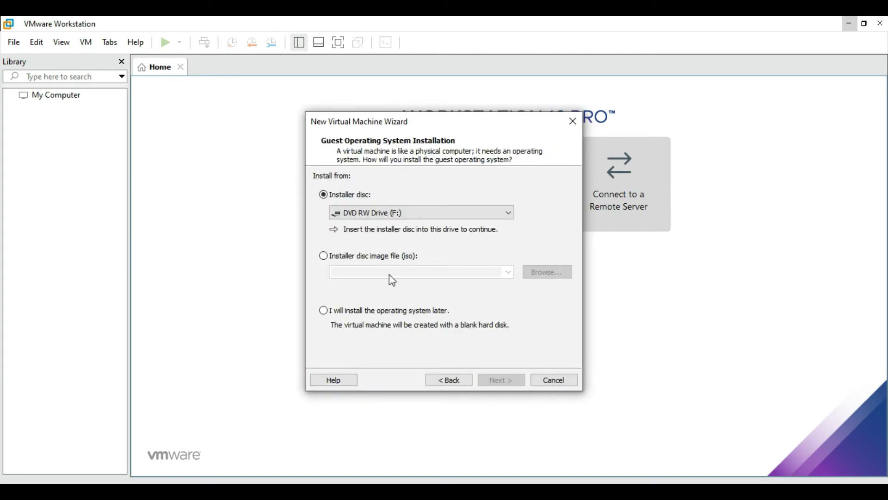
{"action": "left_click", "coordinate": [324, 257]}
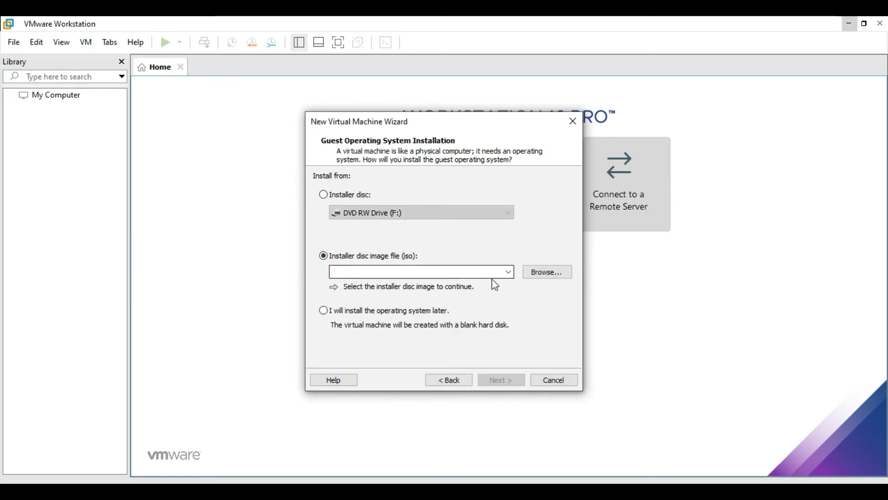
{"action": "left_click", "coordinate": [548, 273]}
{"action": "left_click", "coordinate": [550, 274]}
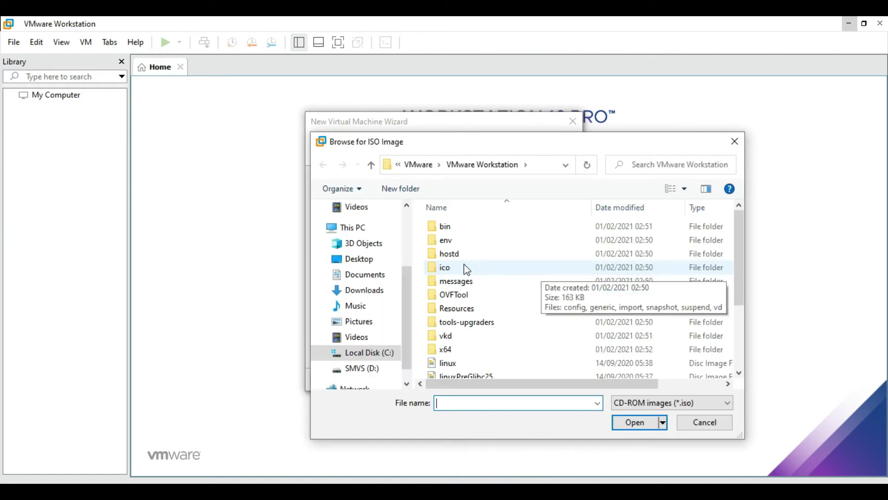
{"action": "left_click", "coordinate": [349, 296]}
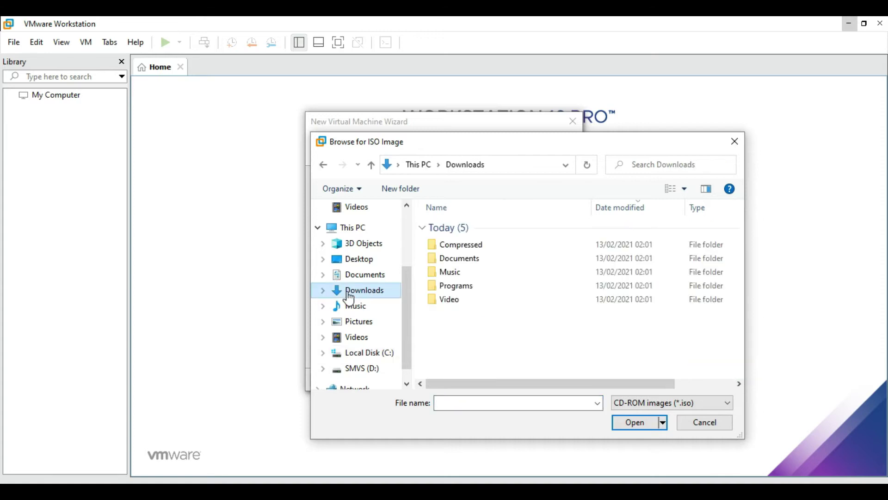
{"action": "left_click", "coordinate": [352, 260]}
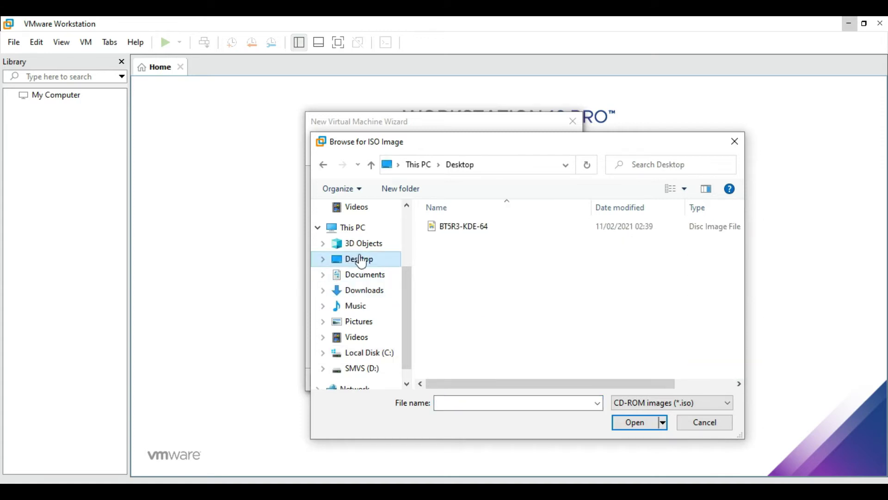
{"action": "double_click", "coordinate": [465, 225]}
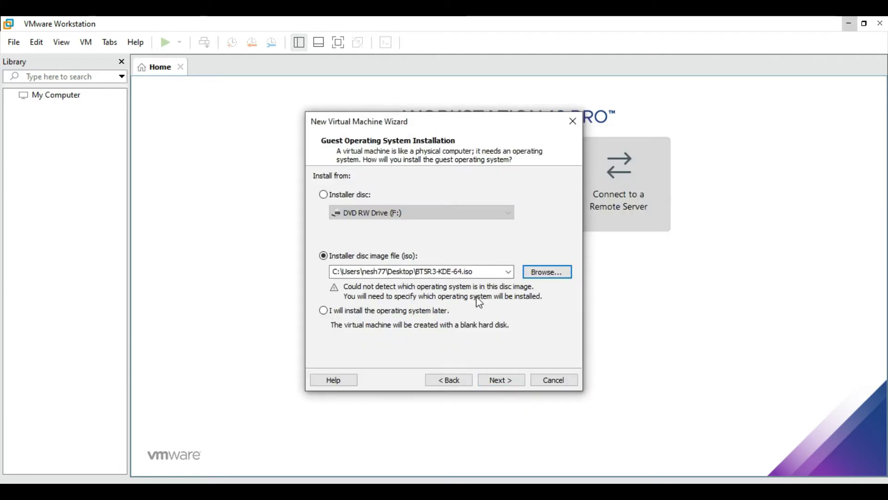
{"action": "left_click", "coordinate": [502, 380]}
Set the guest operating system to Linux with the version Ubuntu 64-bit
{"action": "left_click", "coordinate": [319, 202]}
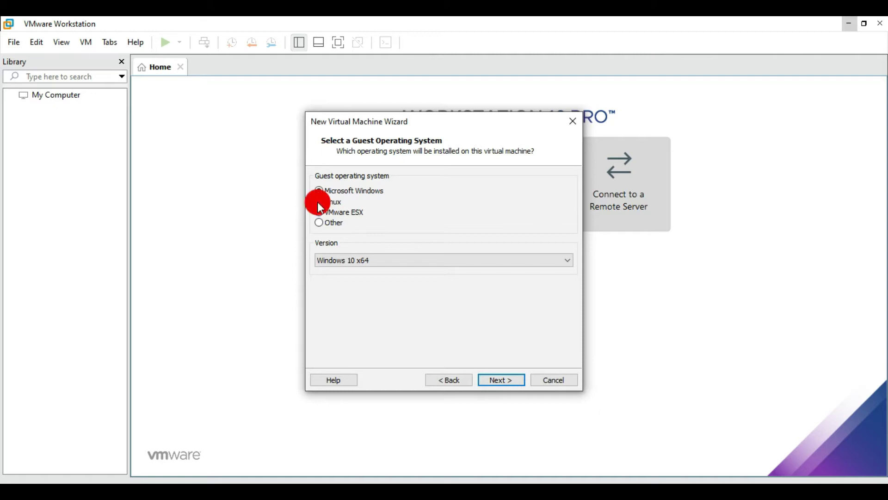
{"action": "left_click", "coordinate": [360, 260]}
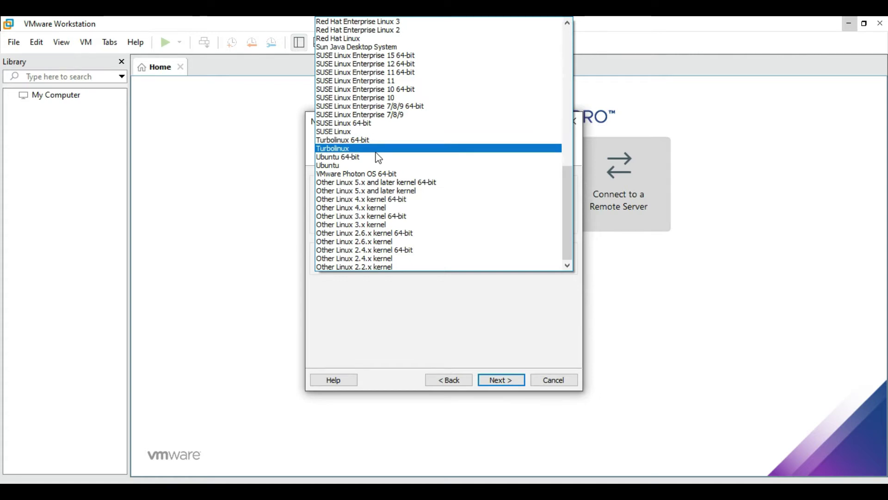
{"action": "scroll", "coordinate": [379, 158], "scroll_direction": "up", "scroll_amount": 15}
{"action": "scroll", "coordinate": [378, 158], "scroll_direction": "up", "scroll_amount": 1}
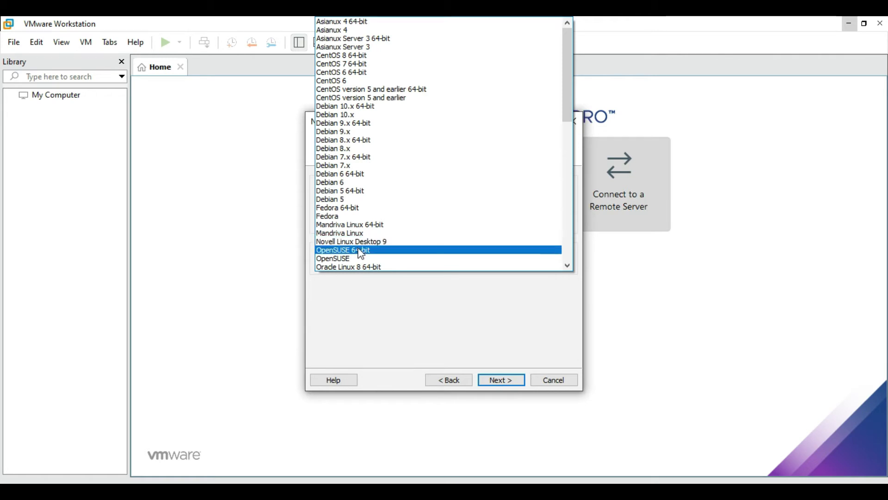
{"action": "scroll", "coordinate": [361, 254], "scroll_direction": "down", "scroll_amount": 8}
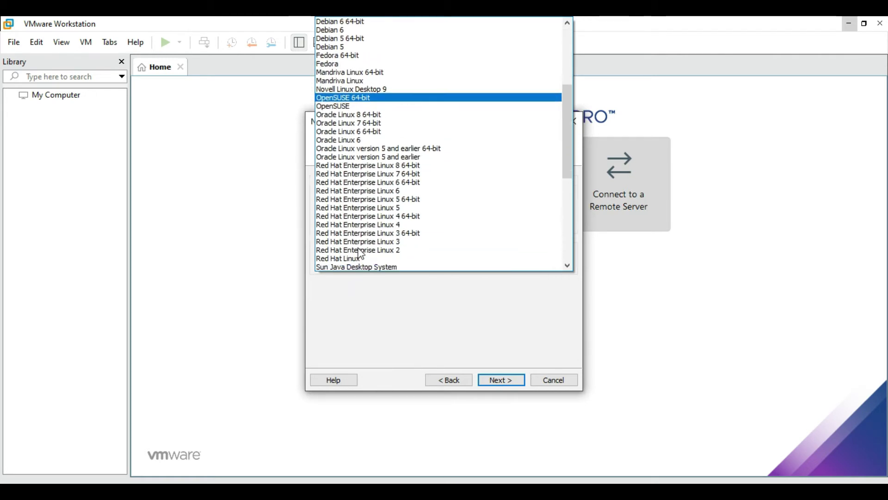
{"action": "scroll", "coordinate": [362, 253], "scroll_direction": "down", "scroll_amount": 6}
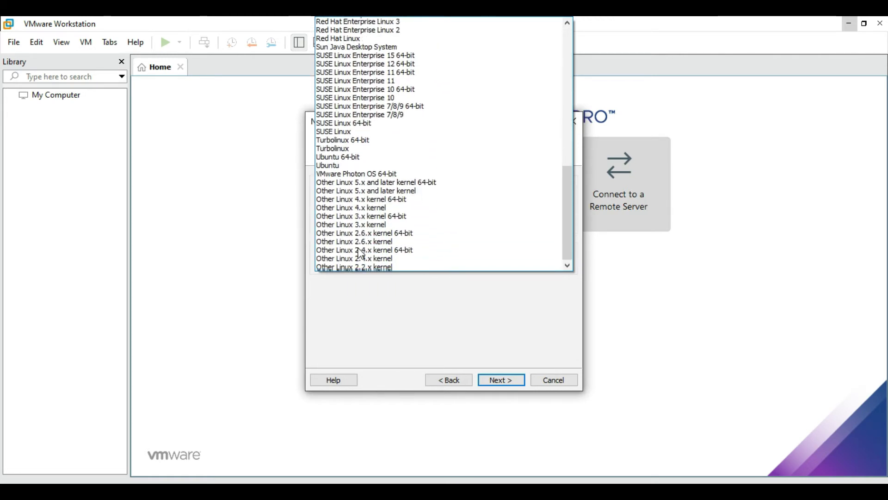
{"action": "left_click", "coordinate": [349, 158]}
{"action": "left_click", "coordinate": [501, 380]}
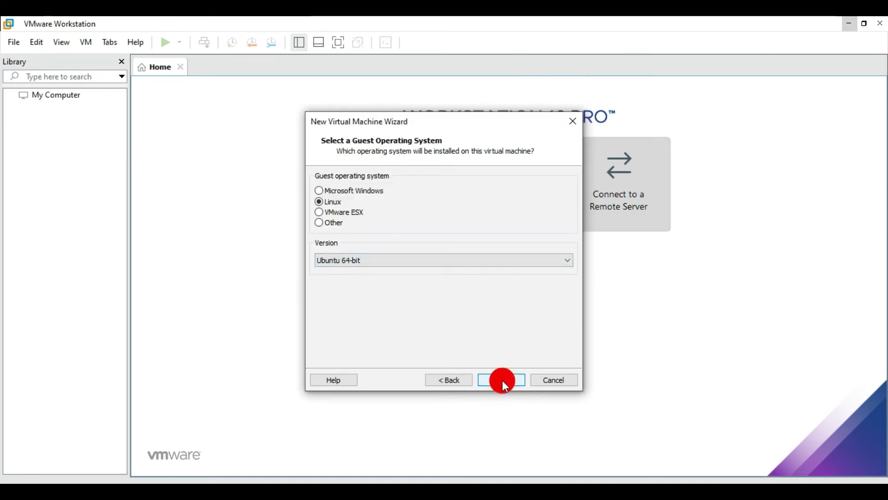
Name the virtual machine Backtrack 5R3 and keep the matching default location
{"action": "left_click", "coordinate": [378, 195]}
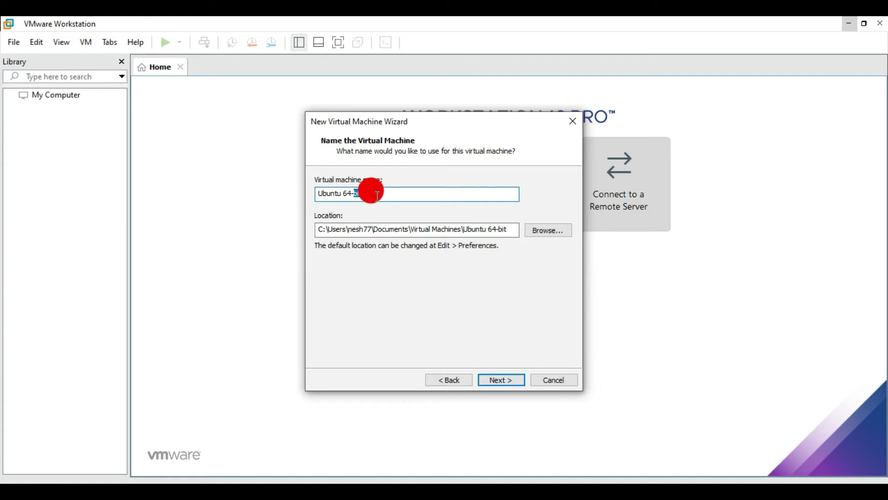
{"action": "key", "text": "BackSpace"}
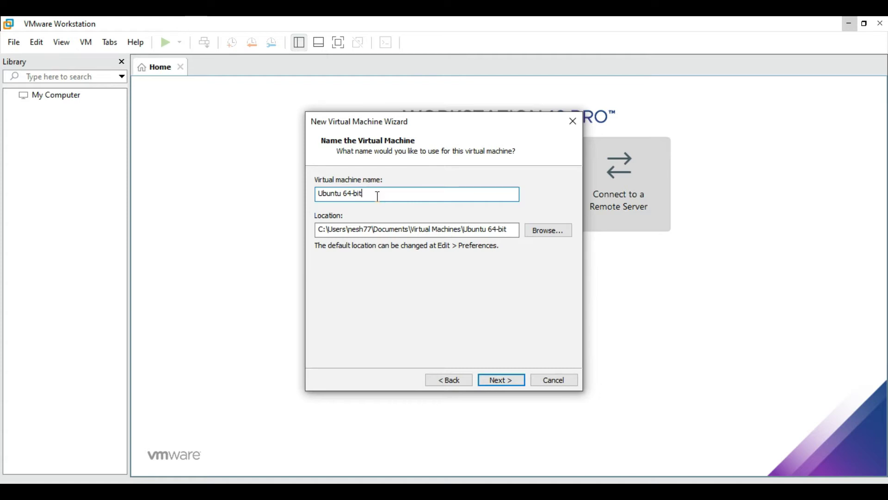
{"action": "key", "text": "BackSpace"}
{"action": "key", "text": "BackSpace"}
{"action": "key", "text": "BackSpace"}
{"action": "key", "text": "BackSpace"}
{"action": "key", "text": "BackSpace"}
{"action": "key", "text": "BackSpace"}
{"action": "key", "text": "BackSpace"}
{"action": "key", "text": "BackSpace"}
{"action": "key", "text": "BackSpace"}
{"action": "key", "text": "BackSpace"}
{"action": "key", "text": "BackSpace"}
{"action": "key", "text": "BackSpace"}
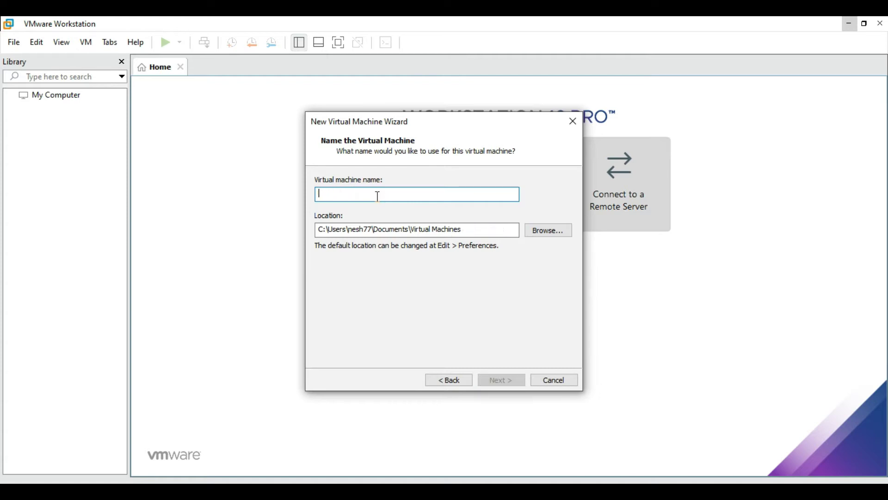
{"action": "type", "text": "Back"}
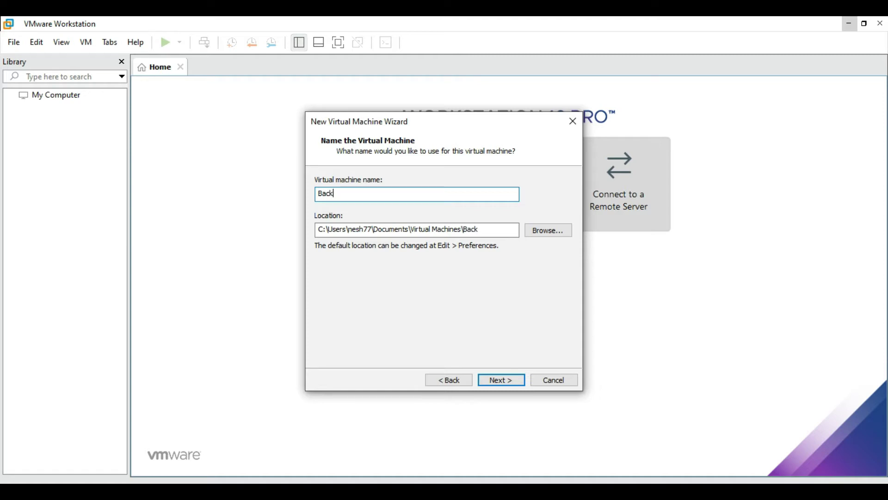
{"action": "type", "text": "track 5R3"}
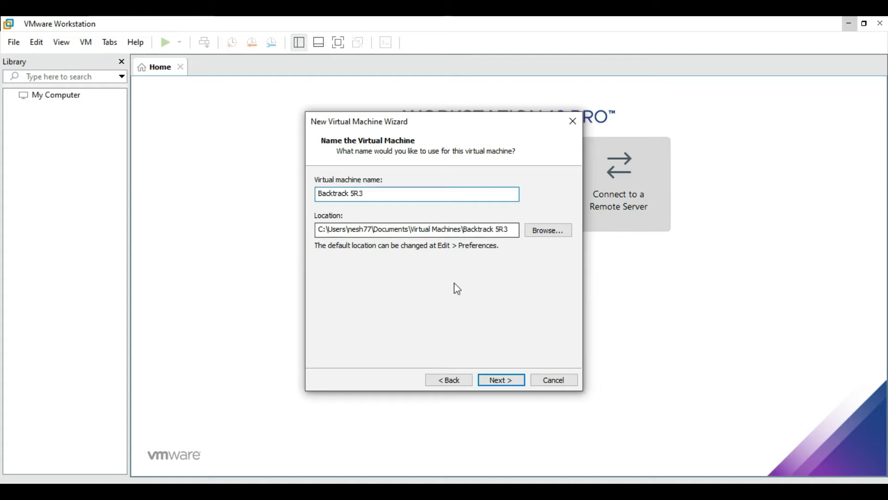
{"action": "left_click", "coordinate": [501, 380]}
Store the virtual disk as a single file with a maximum size of 40 GB
{"action": "left_click", "coordinate": [316, 257]}
{"action": "left_click", "coordinate": [421, 210]}
{"action": "left_click", "coordinate": [422, 210]}
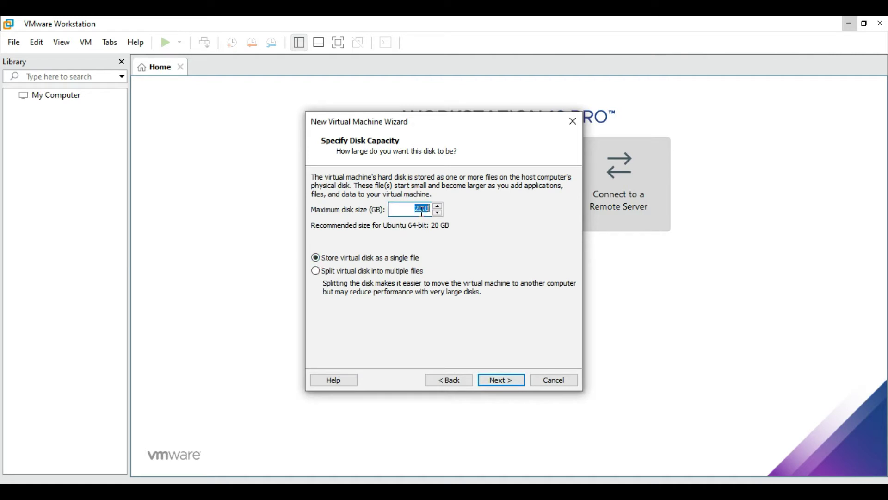
{"action": "type", "text": "40"}
{"action": "left_click", "coordinate": [502, 380]}
Customize the virtual machine's hardware by setting its memory to 1400 MB
{"action": "left_click", "coordinate": [371, 305]}
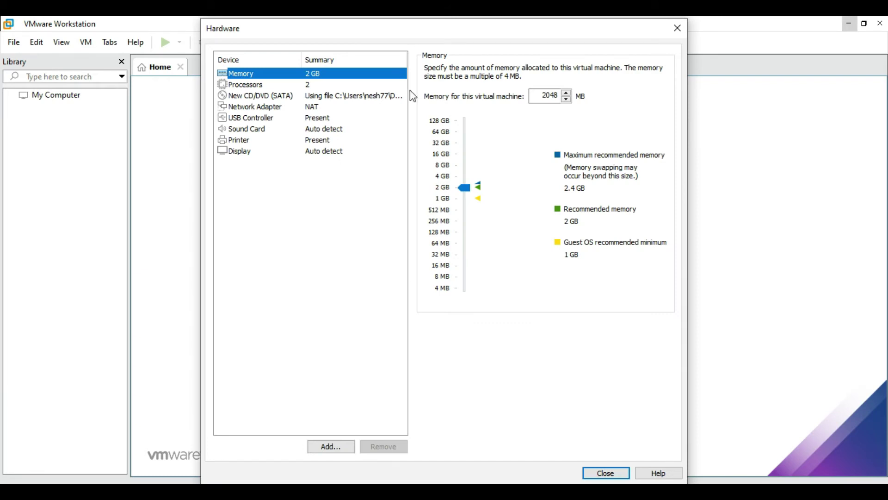
{"action": "left_click", "coordinate": [552, 95]}
{"action": "double_click", "coordinate": [551, 95]}
{"action": "key", "text": "BackSpace"}
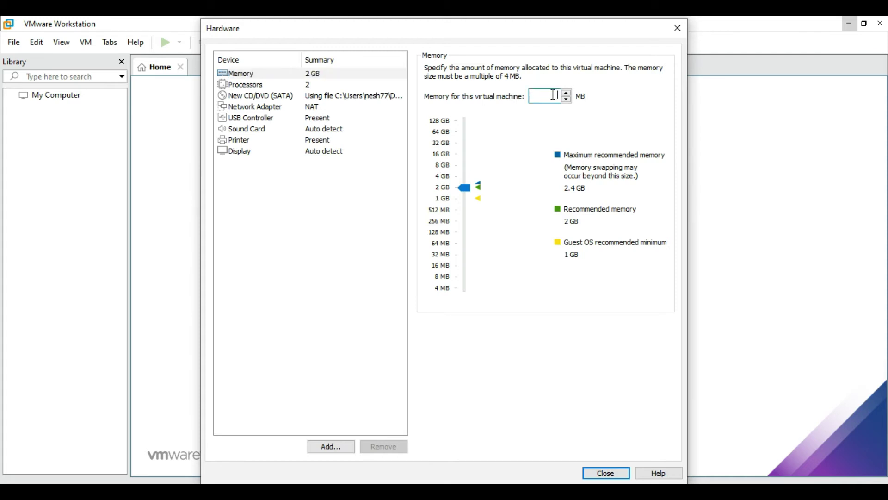
{"action": "type", "text": "1400"}
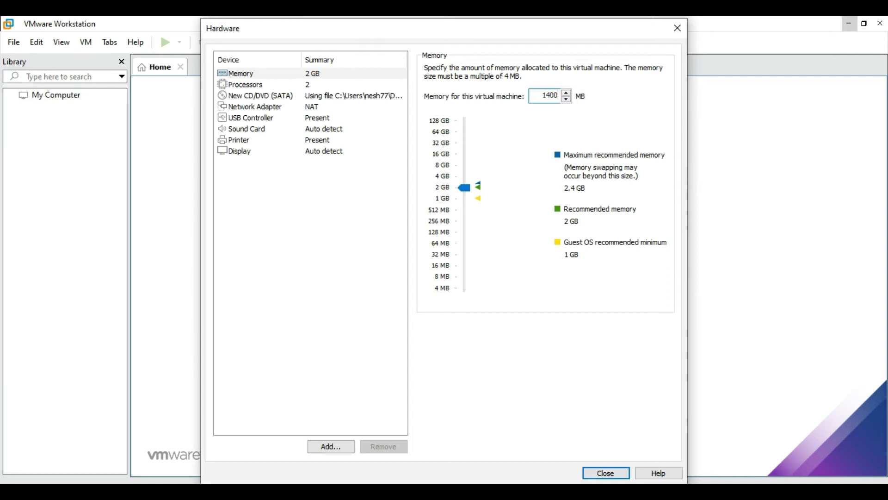
{"action": "left_click", "coordinate": [305, 84]}
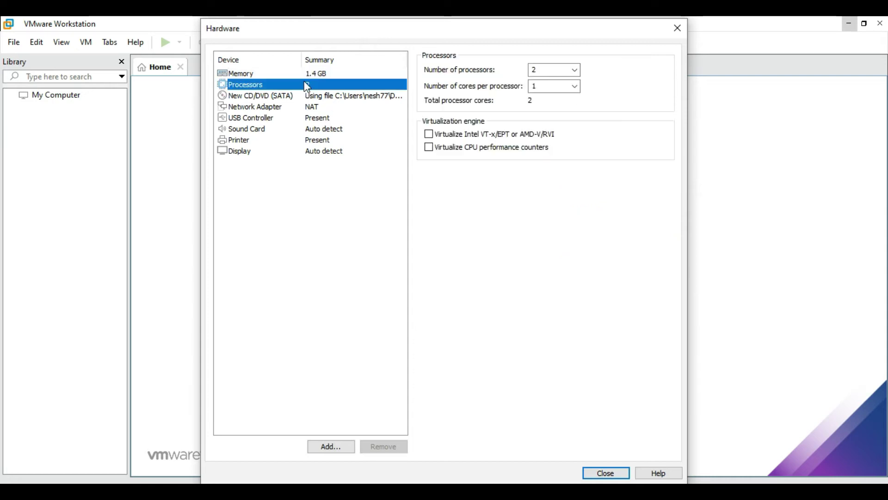
Set the network adapter to bridged with the physical network connection state replicated, and finish creating the virtual machine
{"action": "left_click", "coordinate": [302, 107]}
{"action": "left_click", "coordinate": [429, 117]}
{"action": "left_click", "coordinate": [444, 132]}
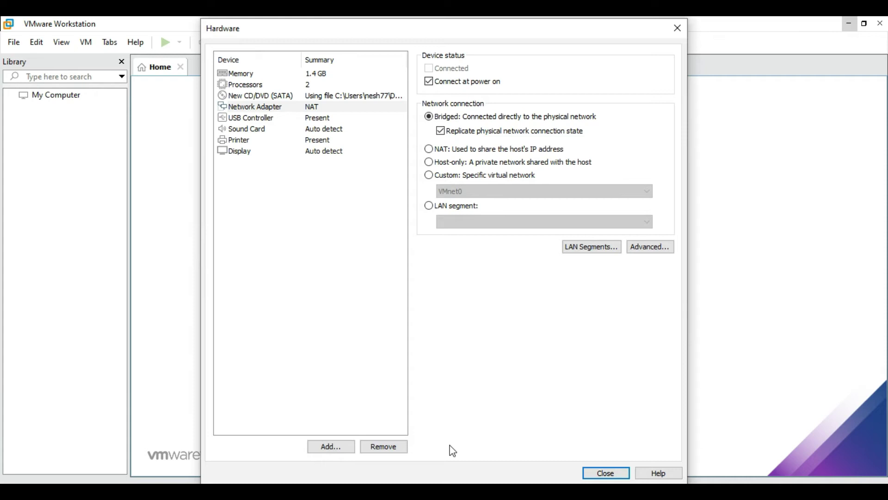
{"action": "left_click", "coordinate": [603, 475]}
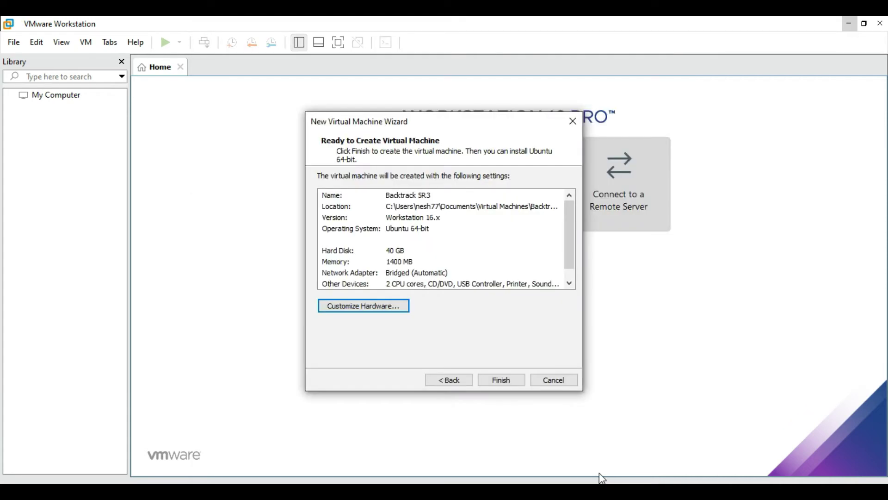
{"action": "left_click", "coordinate": [501, 380]}
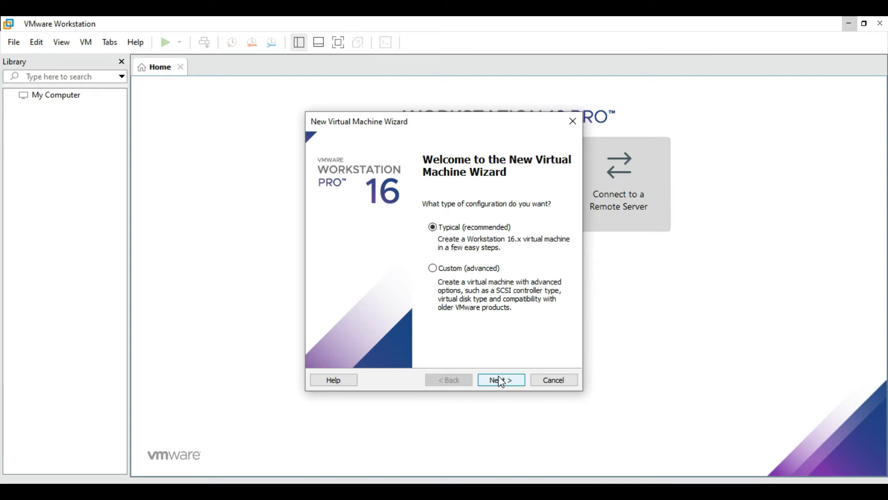
Power on the Backtrack 5R3 virtual machine and boot the live system from the ISOLINUX boot prompt
{"action": "left_click", "coordinate": [572, 121]}
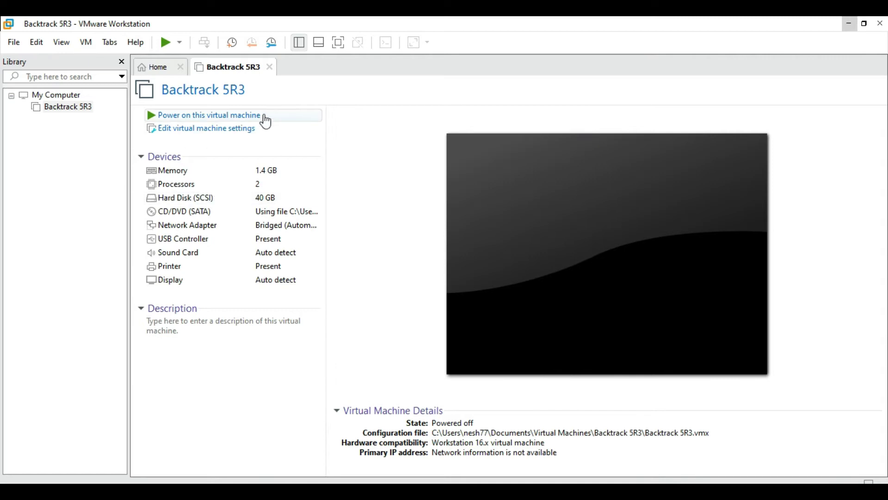
{"action": "left_click", "coordinate": [199, 121]}
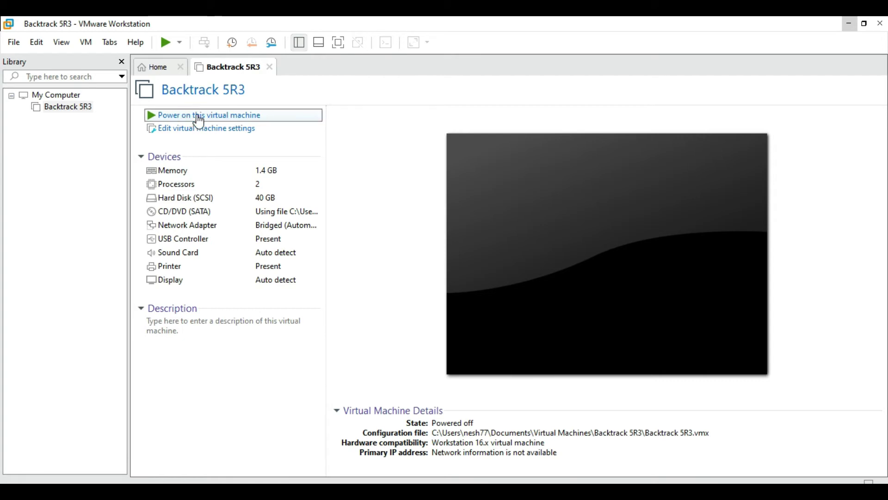
{"action": "left_click", "coordinate": [199, 121]}
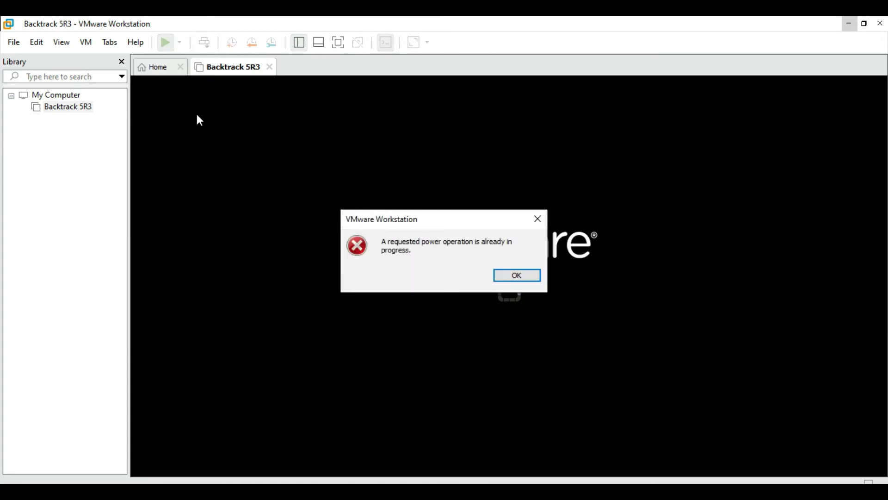
{"action": "left_click", "coordinate": [505, 277]}
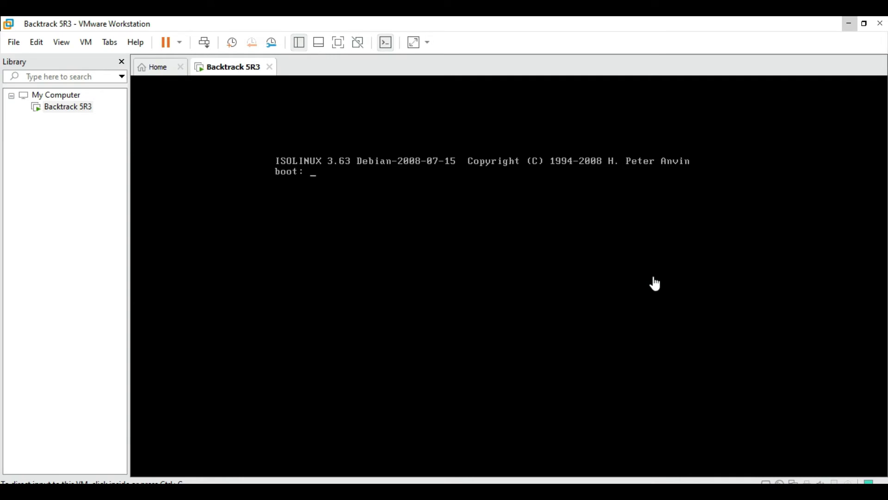
{"action": "left_click", "coordinate": [655, 283]}
{"action": "key", "text": "Return"}
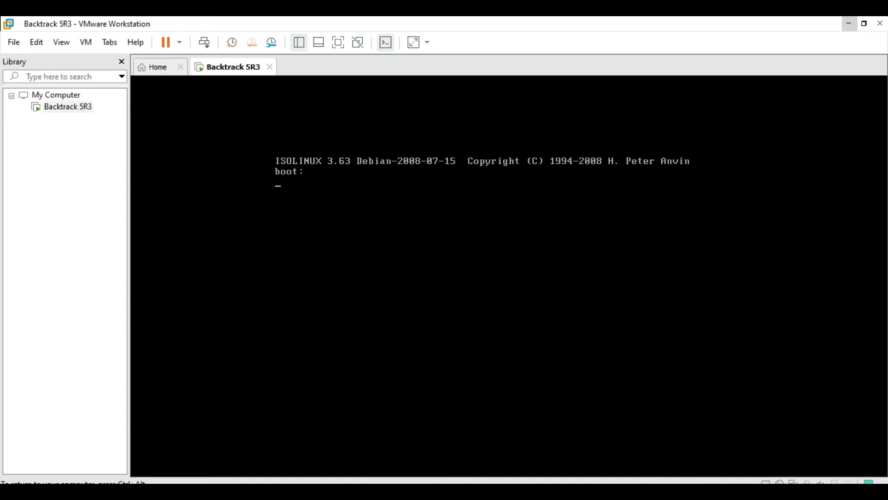
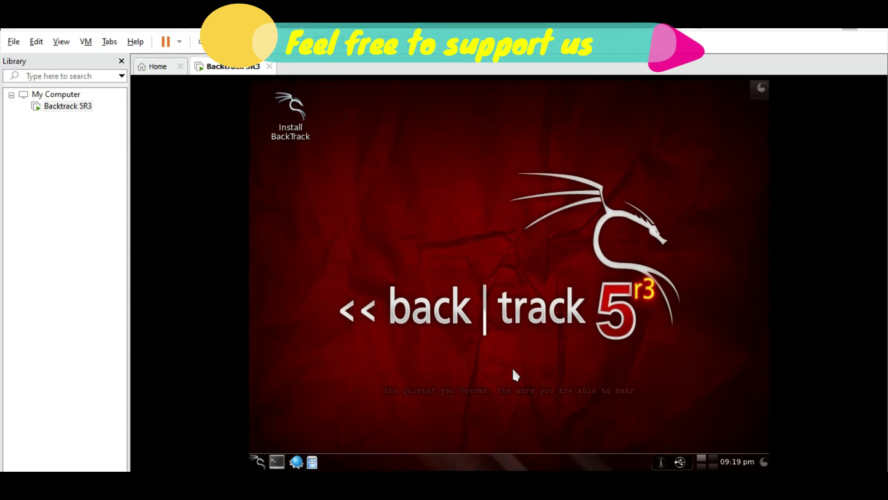
Launch the BackTrack installer from the guest's desktop
{"action": "right_click", "coordinate": [279, 116]}
{"action": "left_click", "coordinate": [307, 123]}
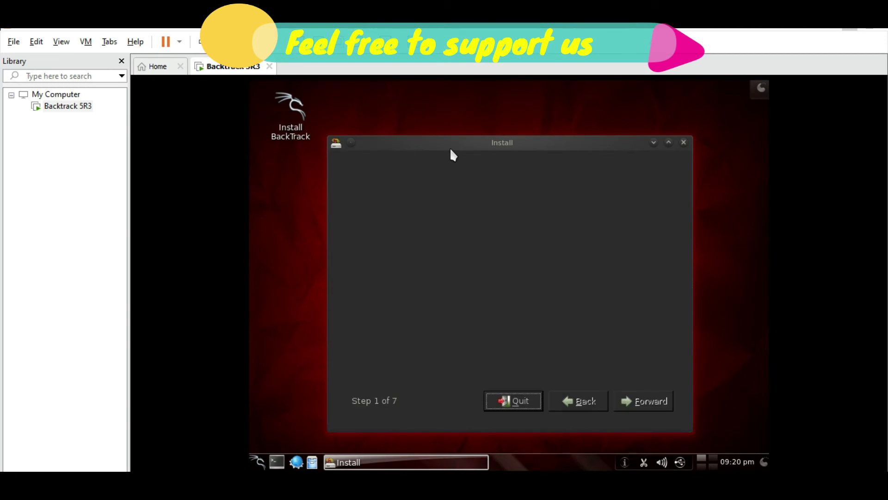
{"action": "left_click_drag", "start_coordinate": [451, 150], "coordinate": [449, 137]}
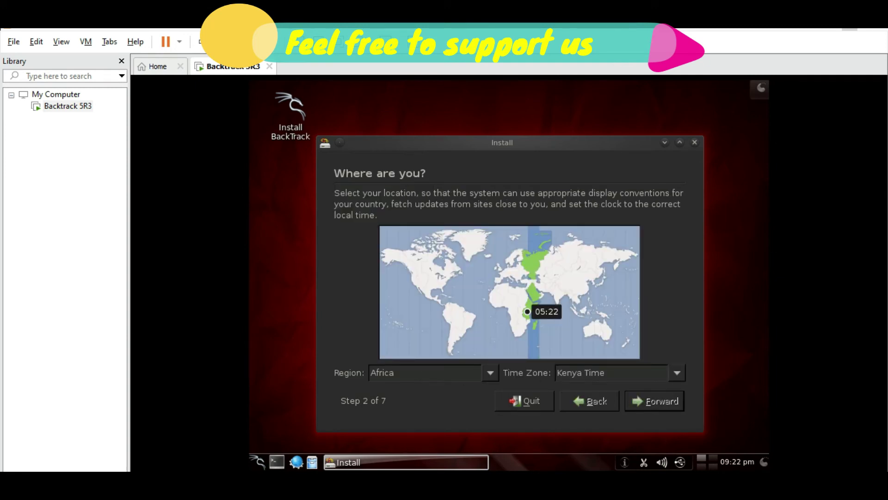
Accept the Africa region with the Kenya Time zone and the suggested USA keyboard layout in the installer
{"action": "left_click", "coordinate": [658, 400]}
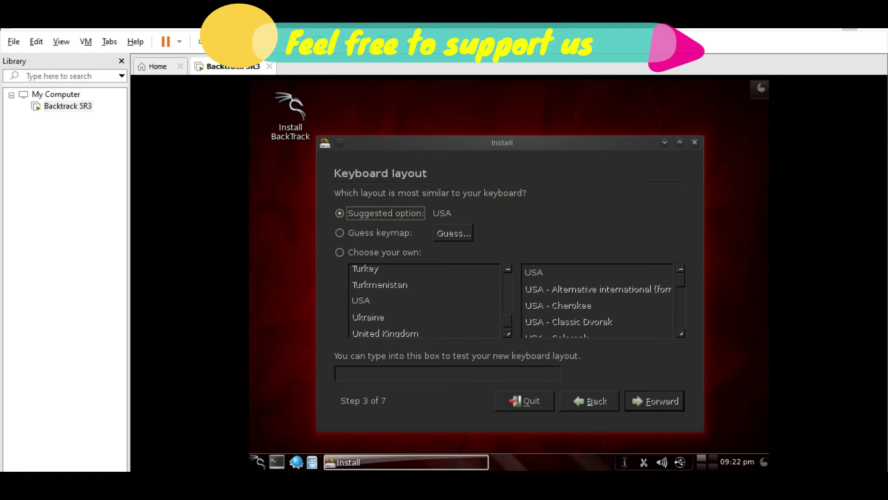
{"action": "left_click", "coordinate": [655, 401]}
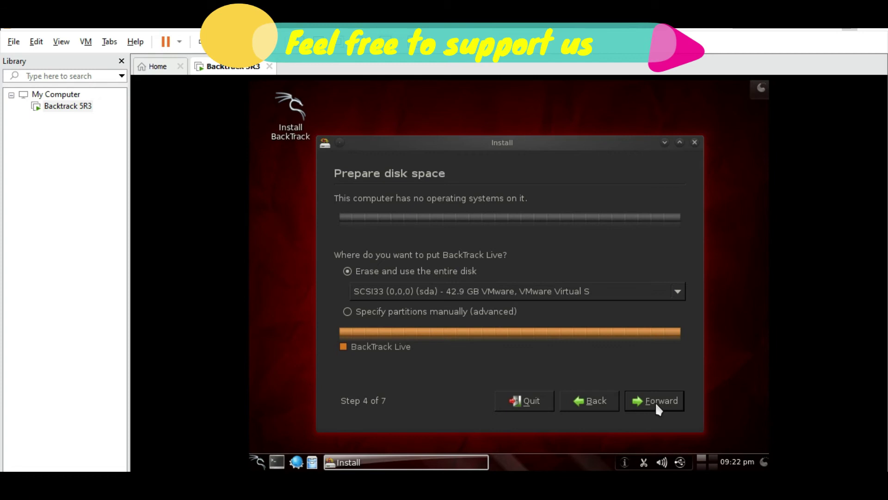
Choose to erase and use the entire SCSI33 (sda) disk for BackTrack and start the installation
{"action": "left_click", "coordinate": [348, 272]}
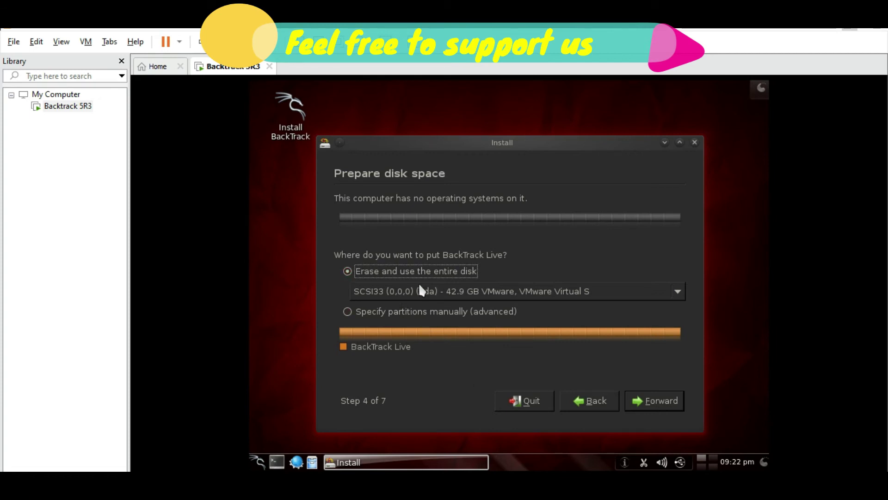
{"action": "left_click", "coordinate": [454, 292]}
{"action": "left_click", "coordinate": [454, 292]}
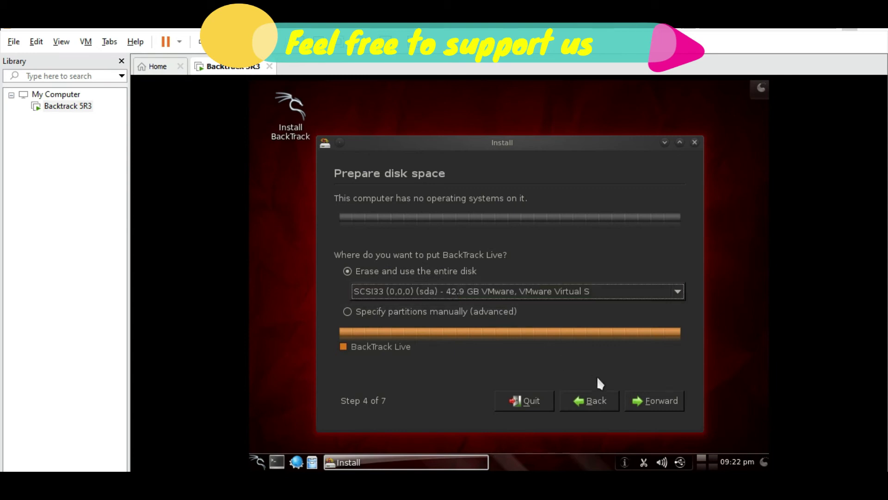
{"action": "left_click", "coordinate": [640, 401]}
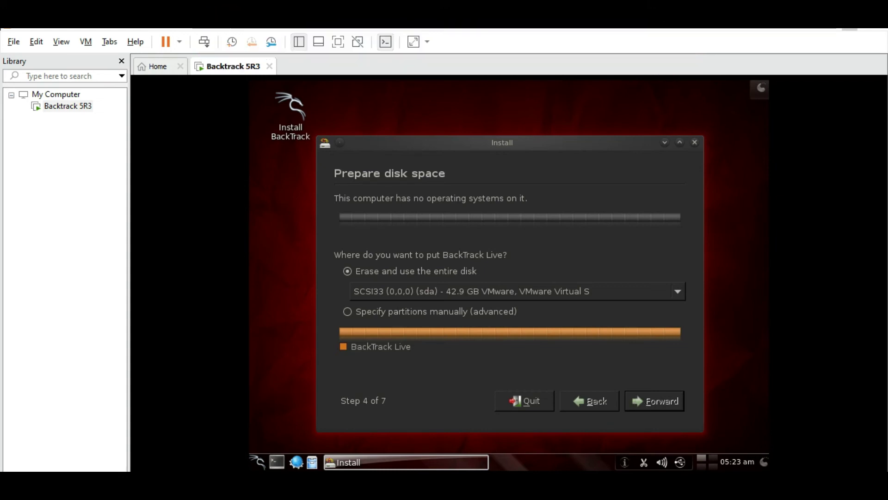
{"action": "left_click", "coordinate": [640, 401]}
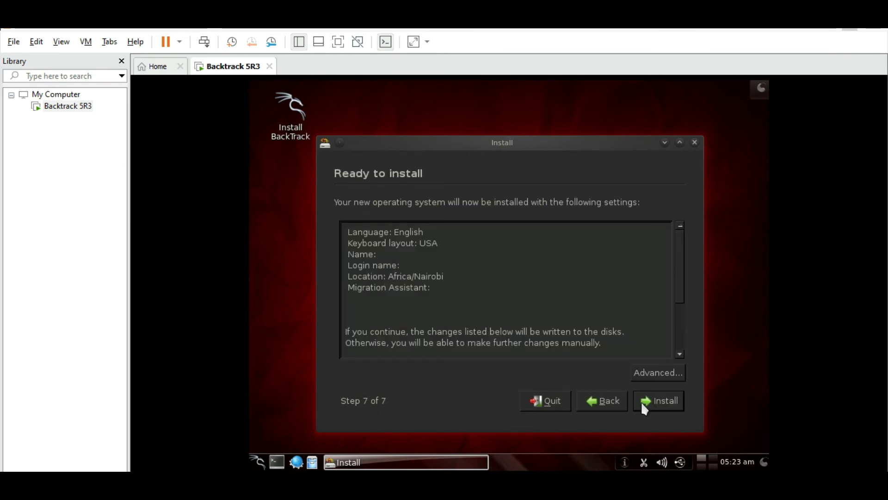
{"action": "left_click", "coordinate": [647, 402]}
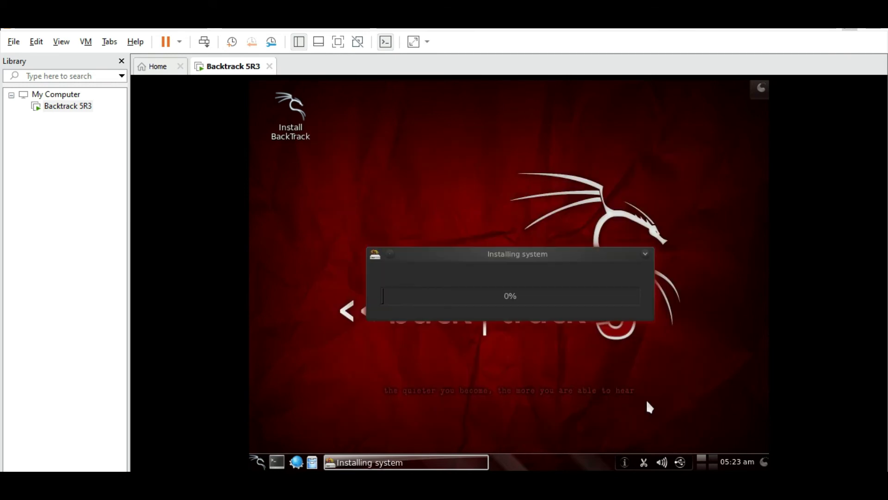
Let the installation finish and choose to continue testing the live system instead of restarting
{"action": "left_click_drag", "start_coordinate": [476, 254], "coordinate": [451, 280]}
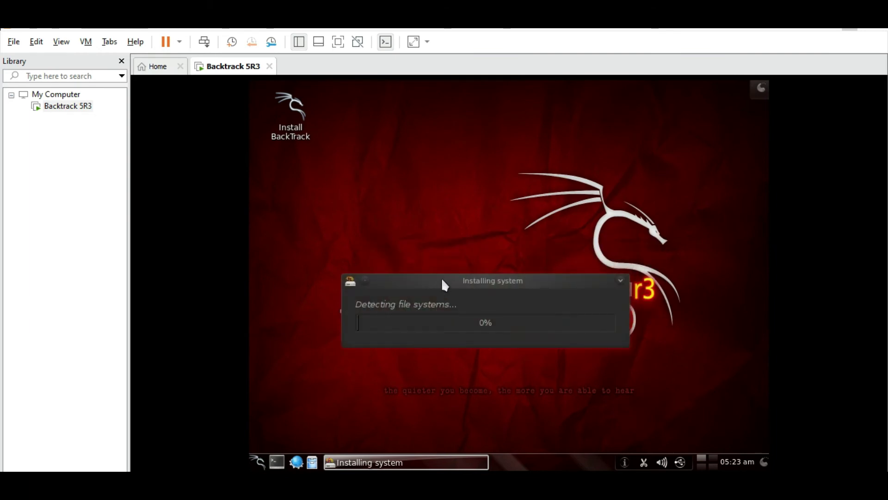
{"action": "left_click_drag", "start_coordinate": [443, 279], "coordinate": [445, 307]}
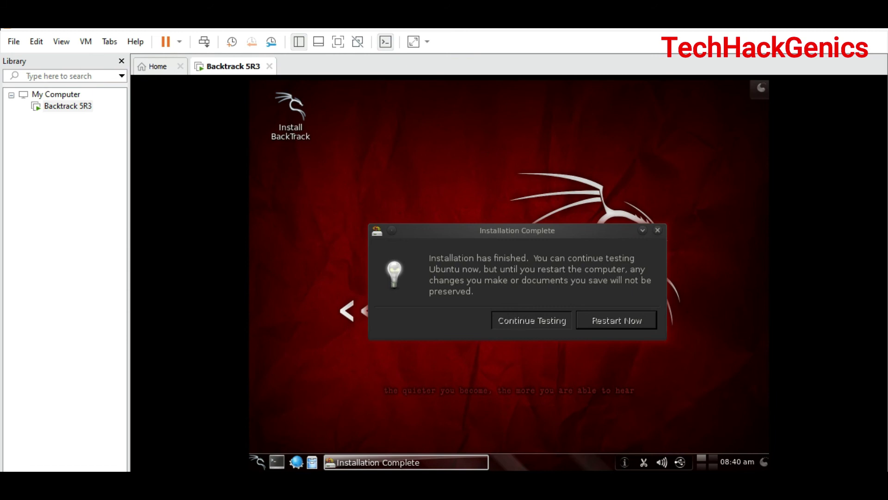
{"action": "left_click", "coordinate": [517, 321]}
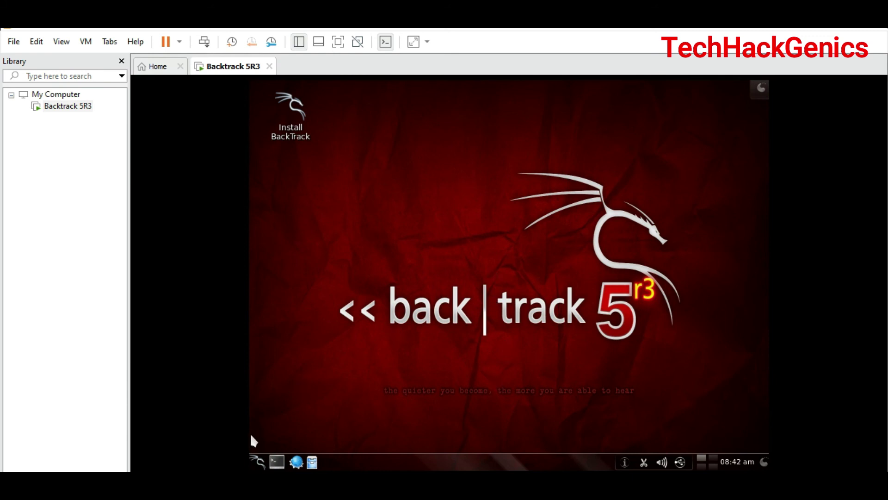
Examine the categories of the guest's application menu, such as BackTrack, Graphics, Multimedia, System and Utilities, and the desktop toolbox options
{"action": "left_click", "coordinate": [257, 461]}
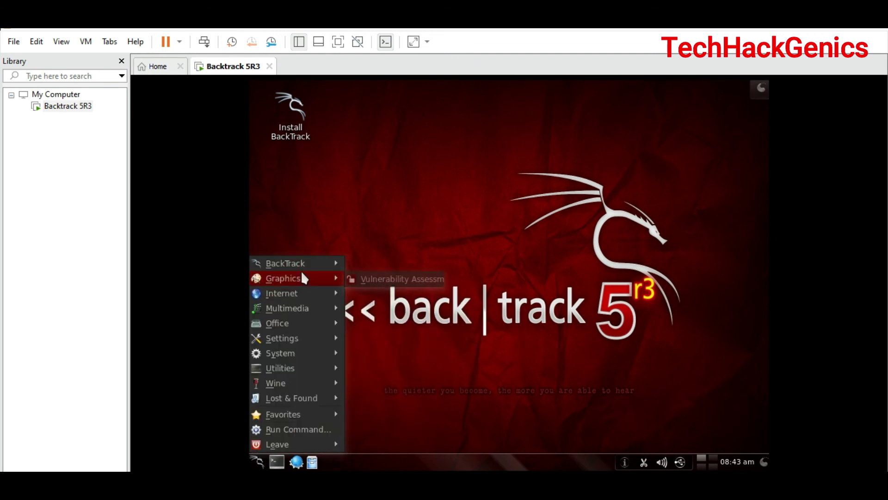
{"action": "mouse_move", "coordinate": [319, 264]}
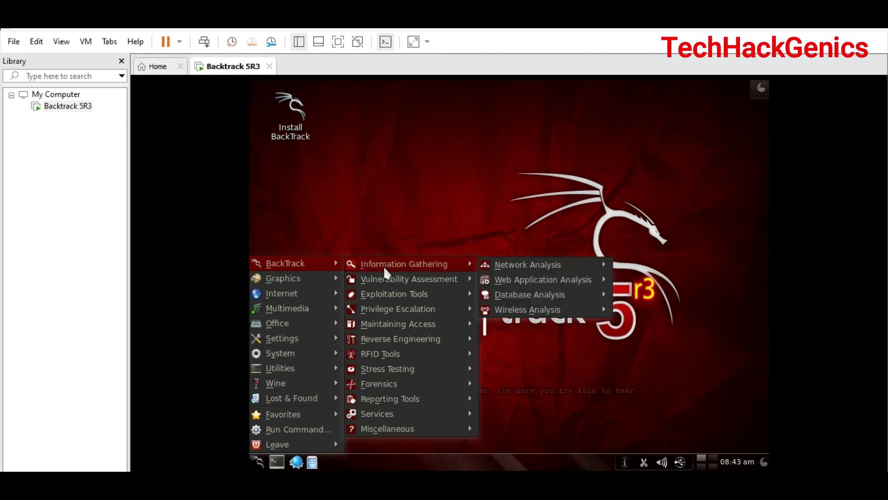
{"action": "mouse_move", "coordinate": [414, 279]}
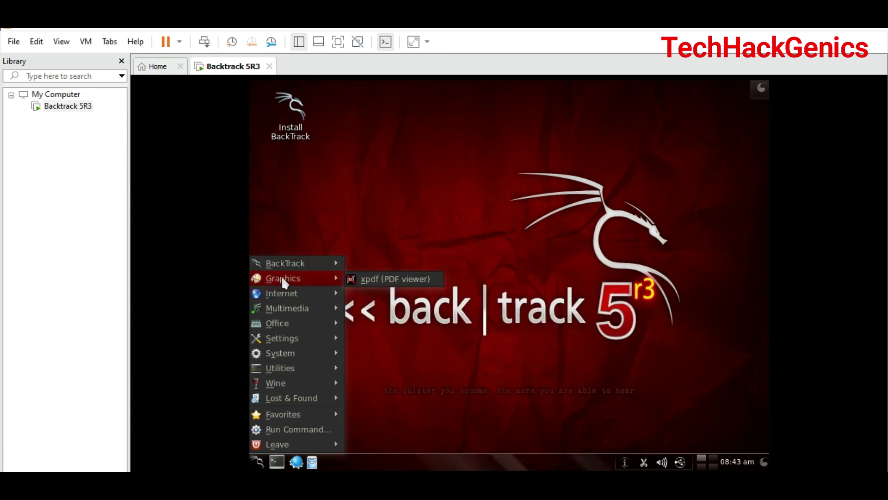
{"action": "mouse_move", "coordinate": [298, 291]}
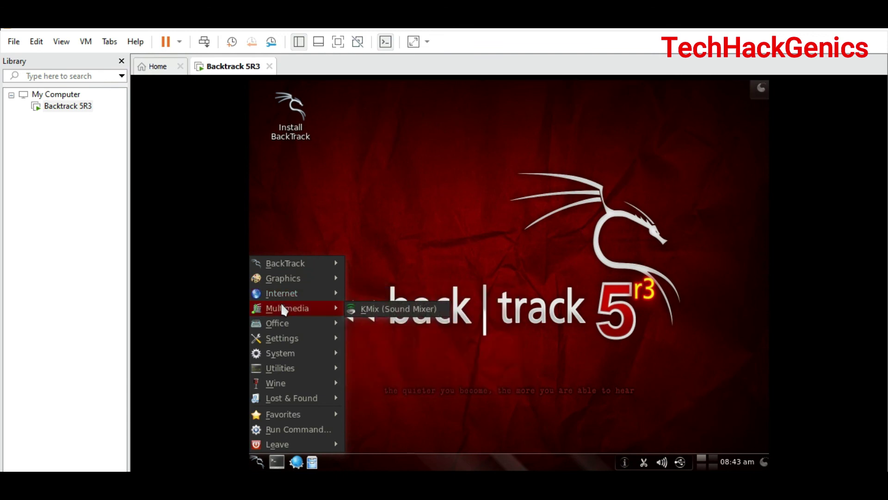
{"action": "mouse_move", "coordinate": [289, 342]}
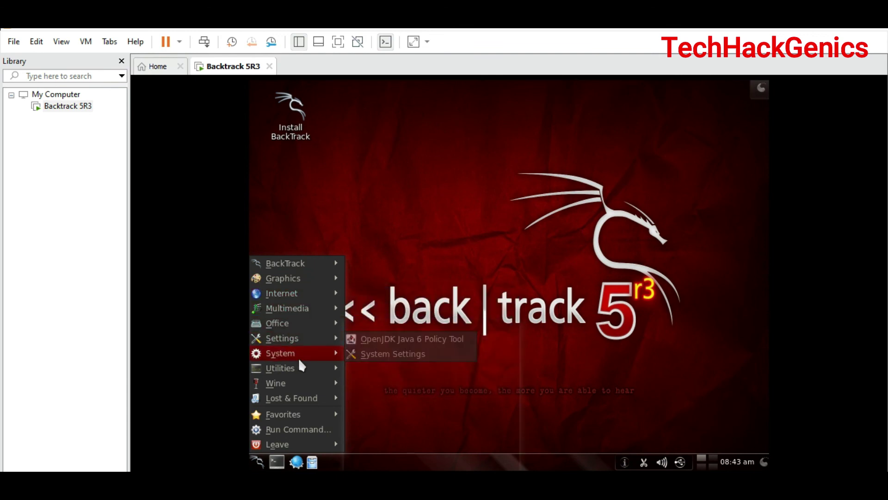
{"action": "mouse_move", "coordinate": [303, 373]}
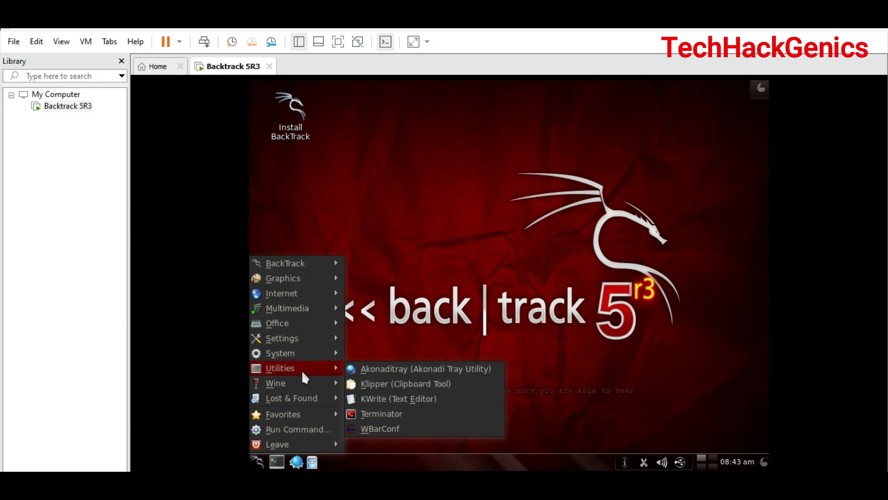
{"action": "mouse_move", "coordinate": [306, 400]}
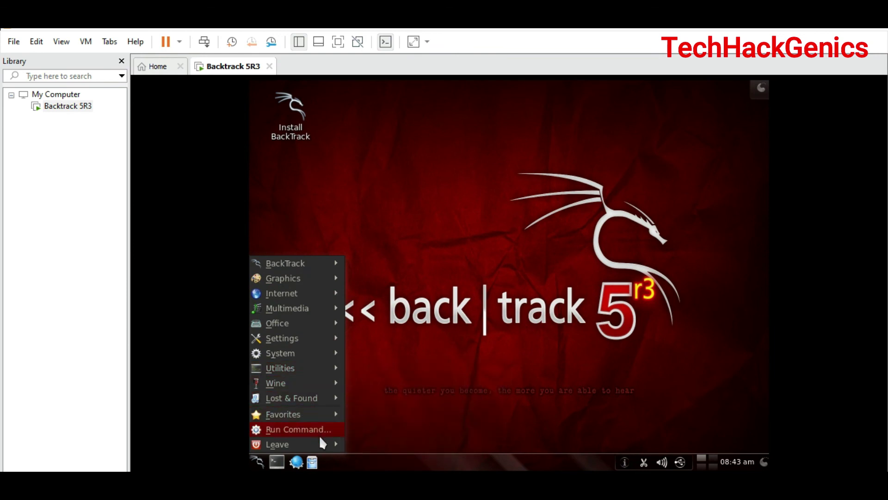
{"action": "left_click", "coordinate": [401, 368]}
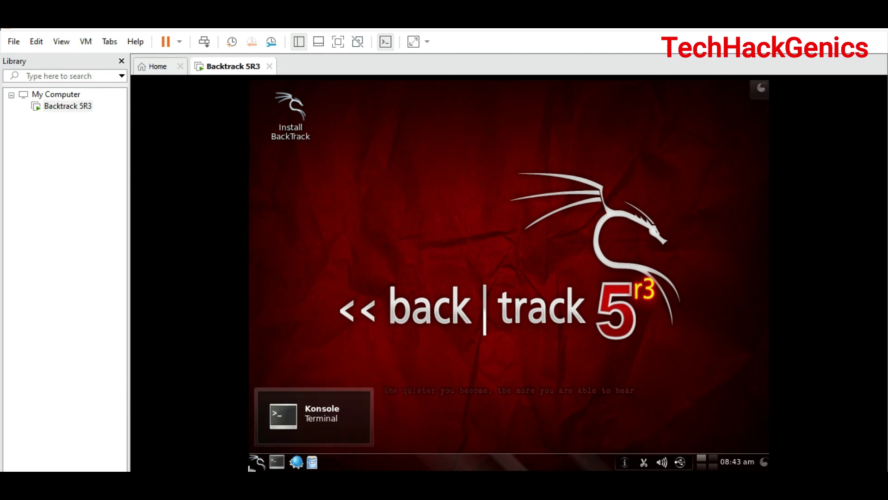
{"action": "left_click", "coordinate": [258, 462]}
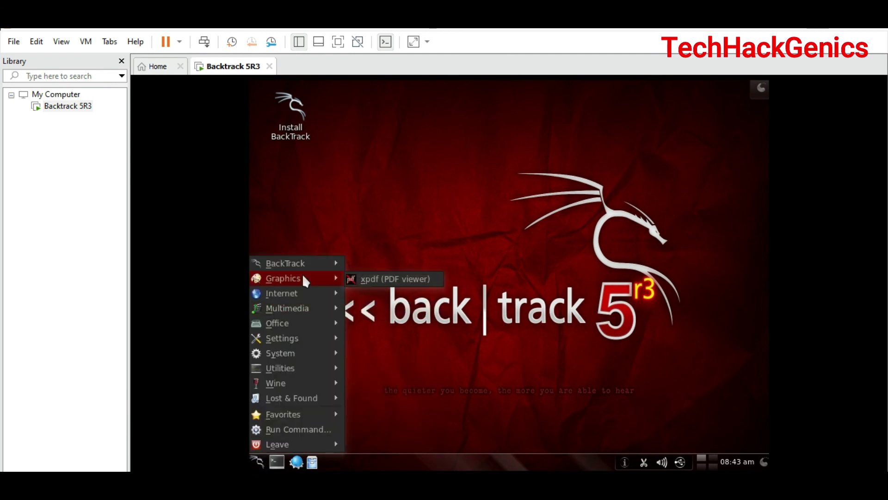
{"action": "left_click", "coordinate": [338, 186]}
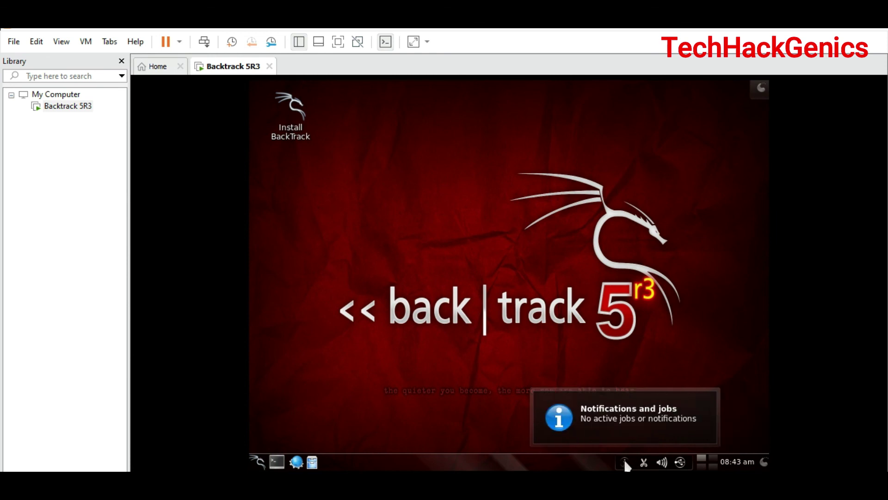
{"action": "left_click", "coordinate": [761, 89]}
{"action": "left_click", "coordinate": [754, 86]}
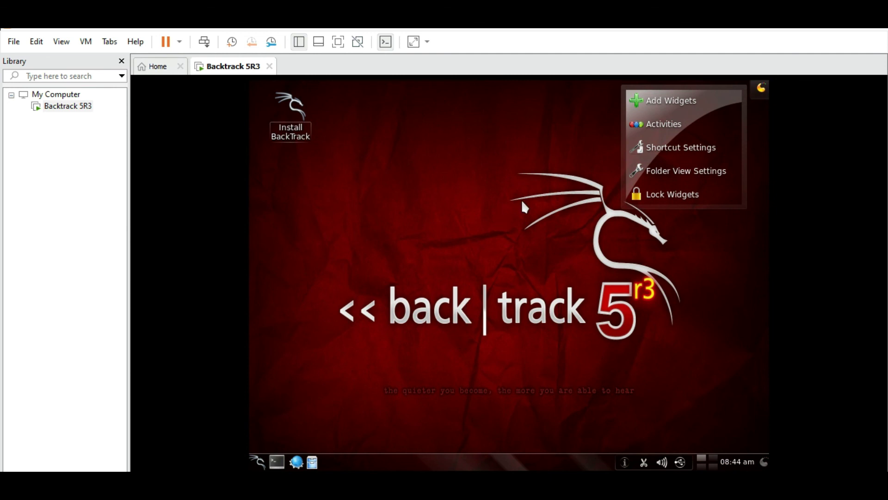
Restart the guest operating system of the Backtrack 5R3 virtual machine
{"action": "left_click", "coordinate": [179, 41]}
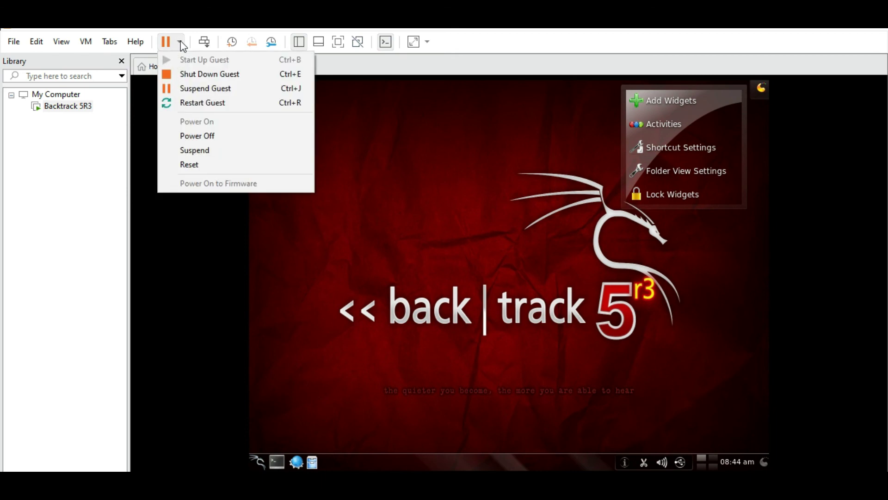
{"action": "left_click", "coordinate": [240, 108]}
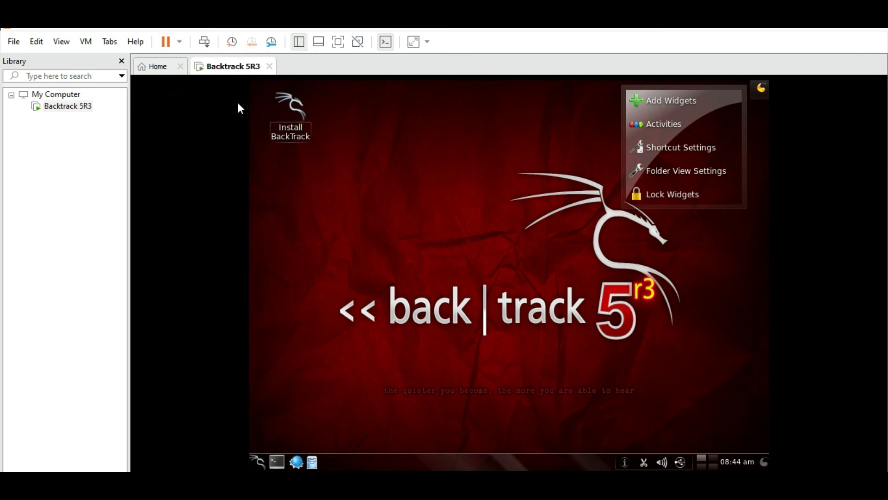